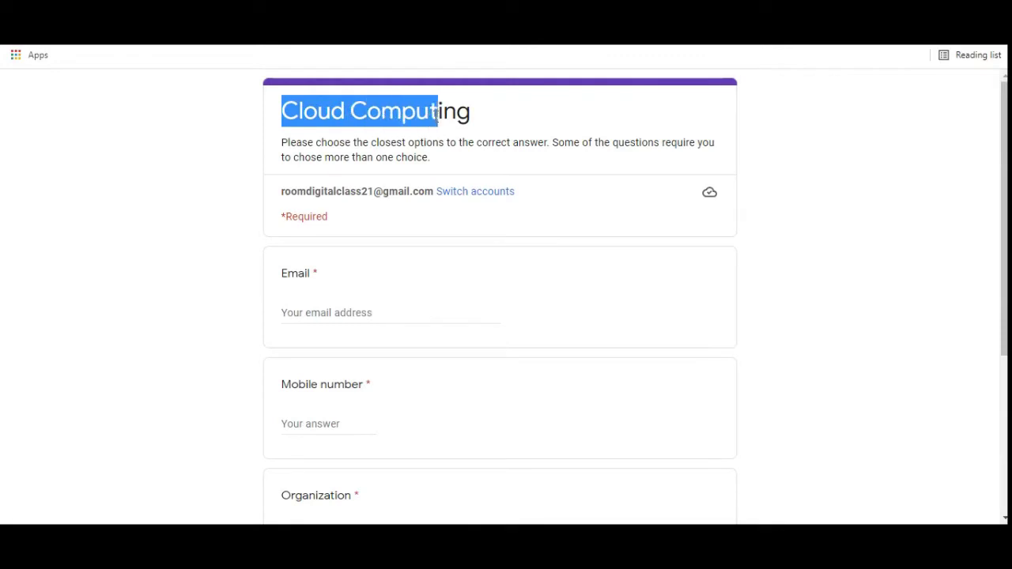
- Fill in the email, mobile number and full name fields with the saved autofill contact details
click(506, 139)
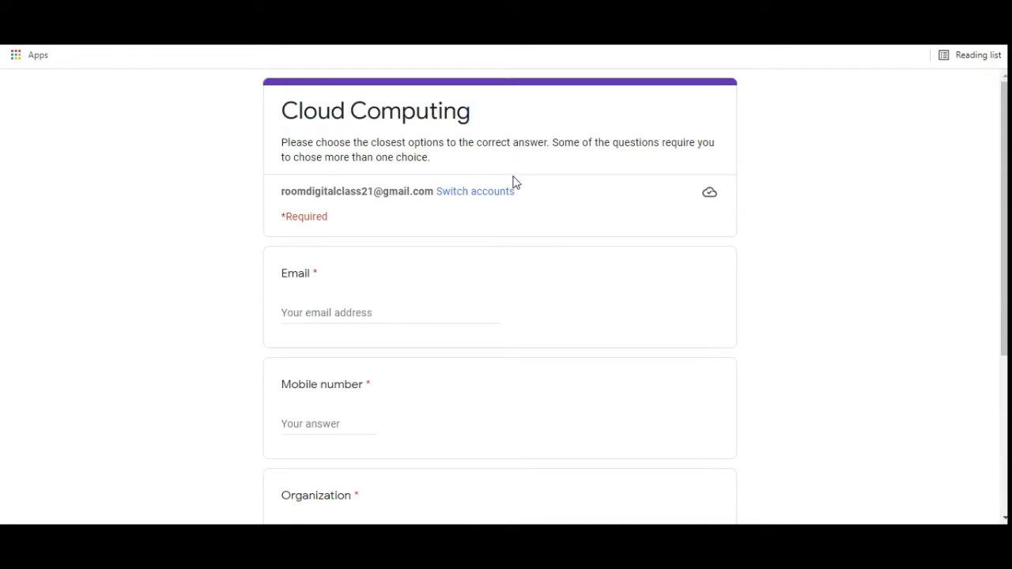
scroll(515, 188, down, 2)
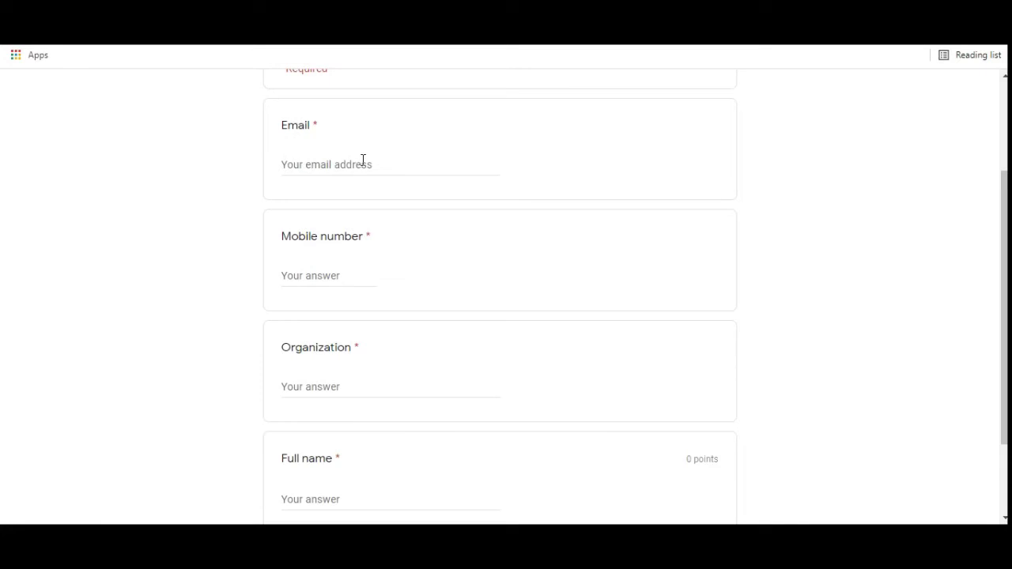
click(363, 163)
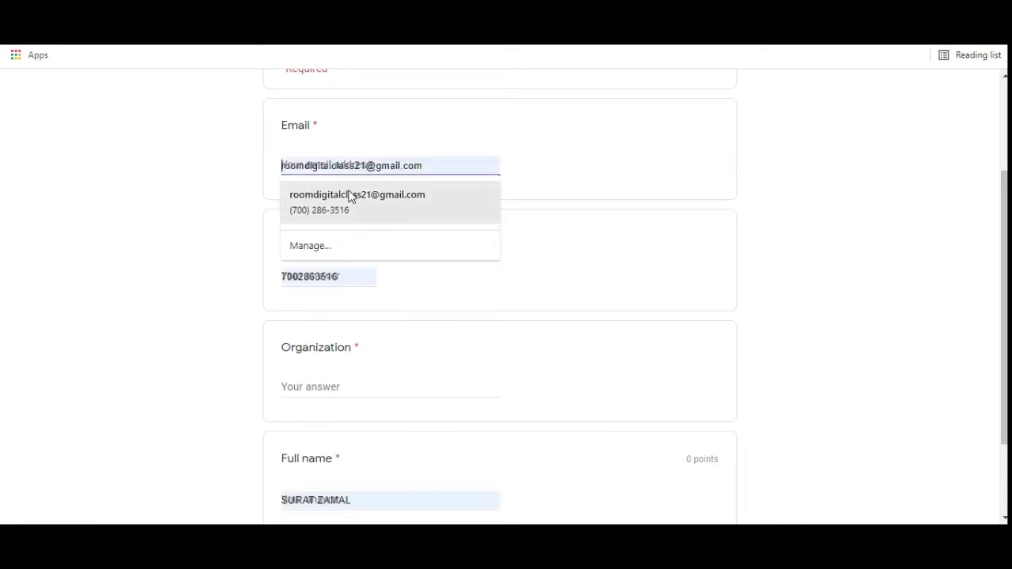
click(350, 196)
click(415, 254)
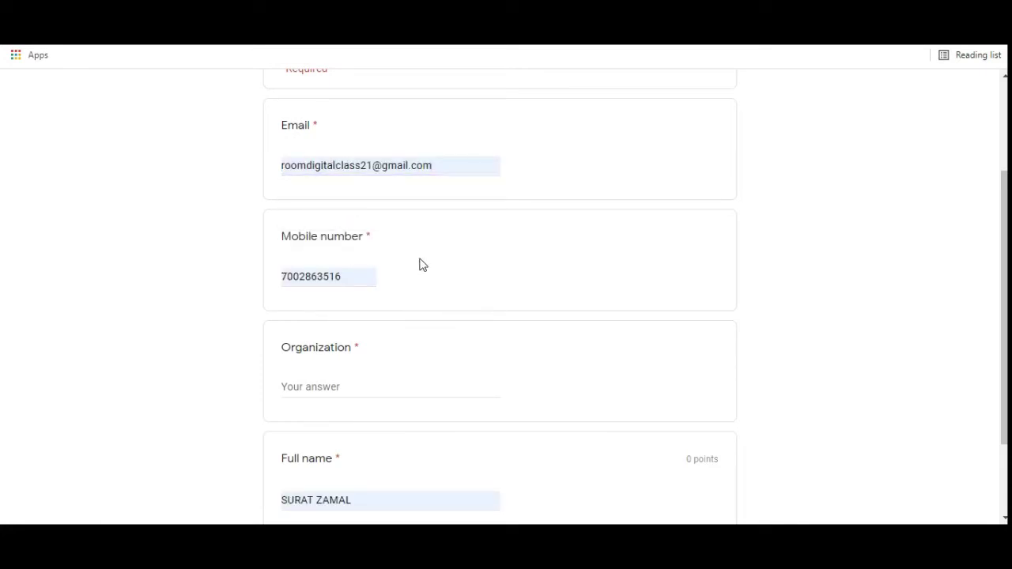
- Enter USTM as the organization and continue to the second page of the form
scroll(419, 264, down, 2)
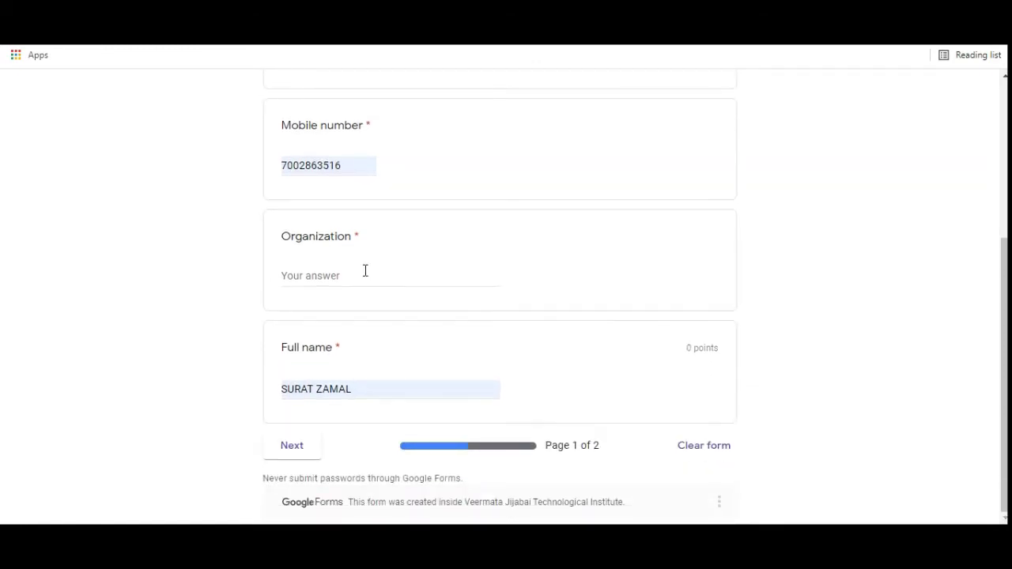
click(365, 271)
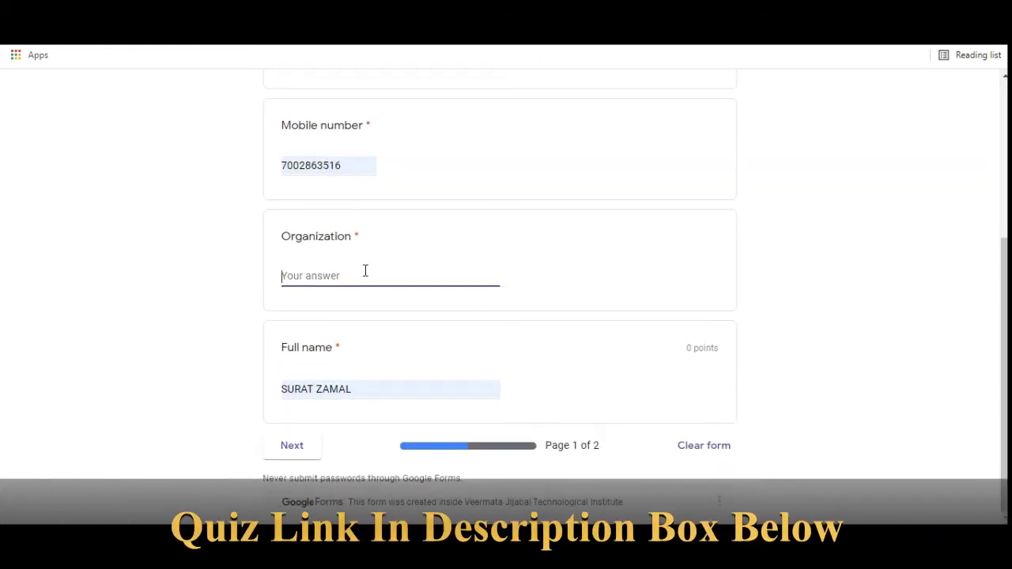
text(USTM)
click(292, 447)
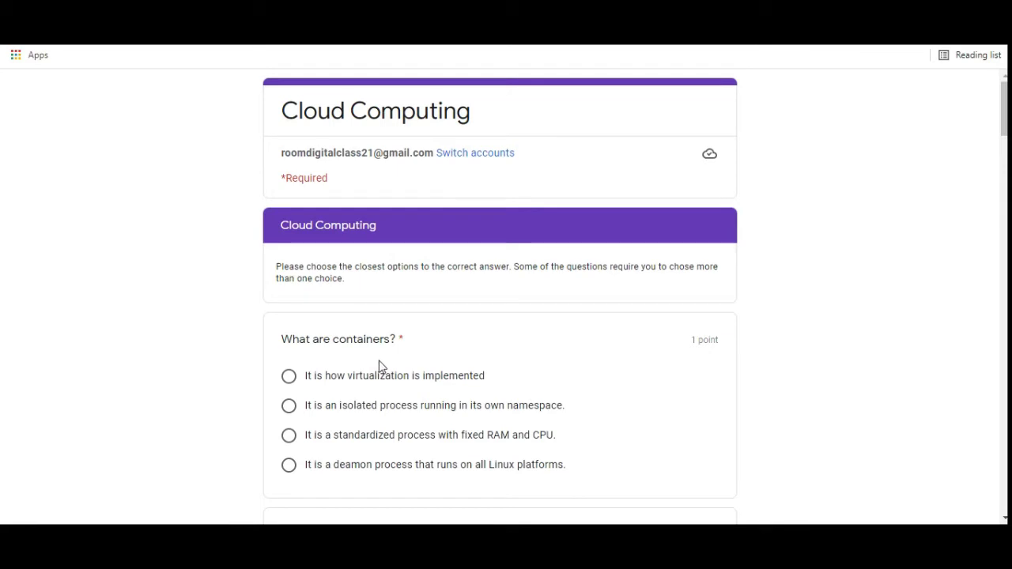
- Answer that containers are an isolated process running in its own namespace, and choose "All the Above" for the uses of cloud technologies
scroll(379, 363, down, 3)
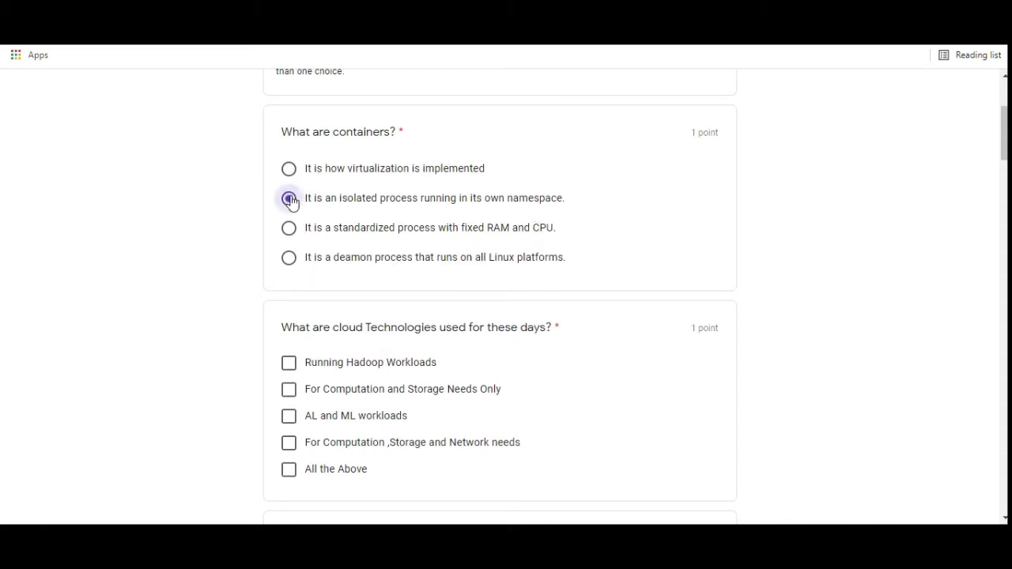
scroll(254, 201, down, 3)
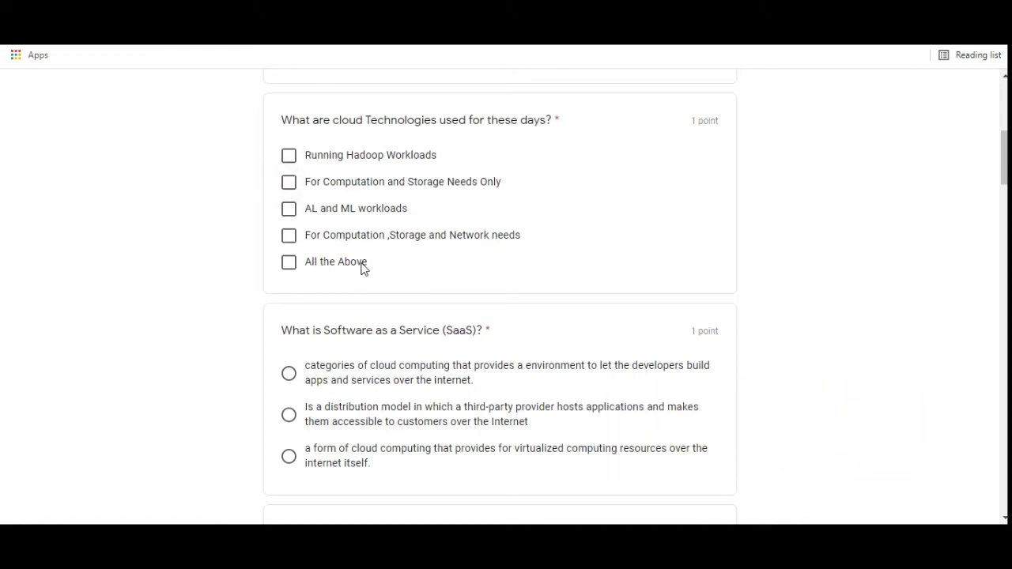
click(288, 263)
- Answer the SaaS question with the third-party distribution model, and check Google TensorFlow, Cassandra, PyTorch and Apache Hadoop as Machine Learning tools
scroll(253, 277, down, 3)
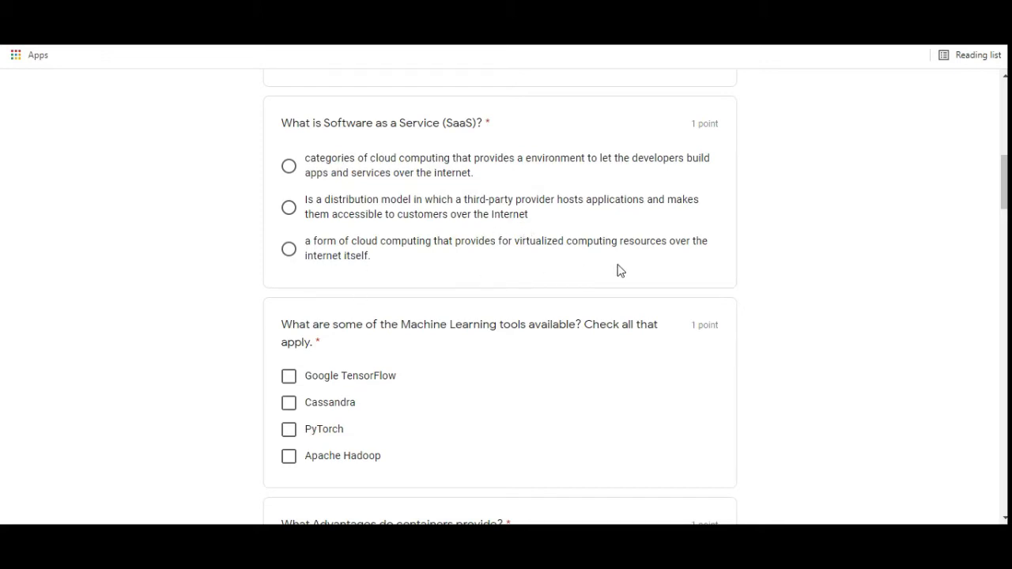
click(288, 207)
scroll(246, 211, down, 3)
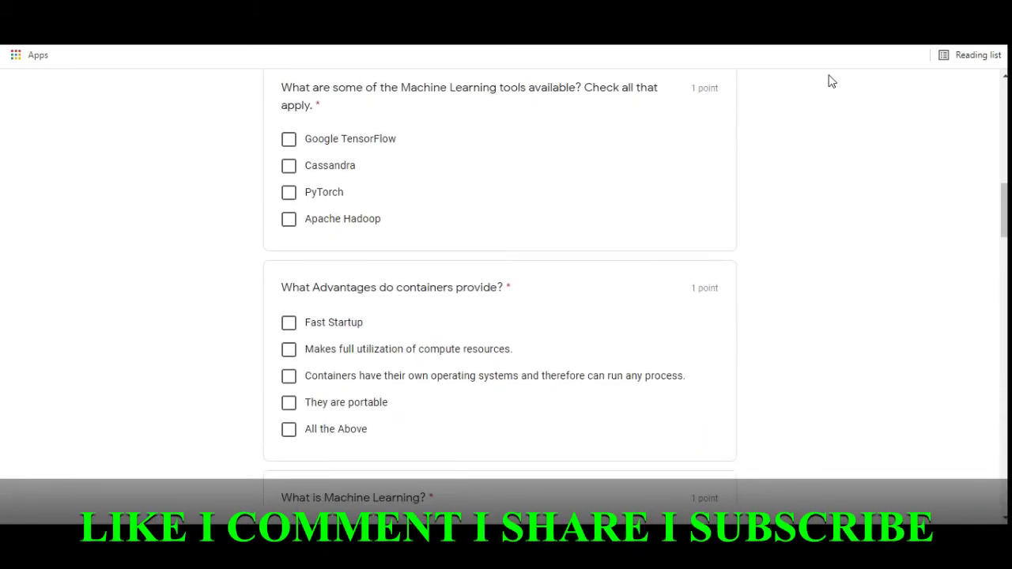
click(289, 139)
click(288, 194)
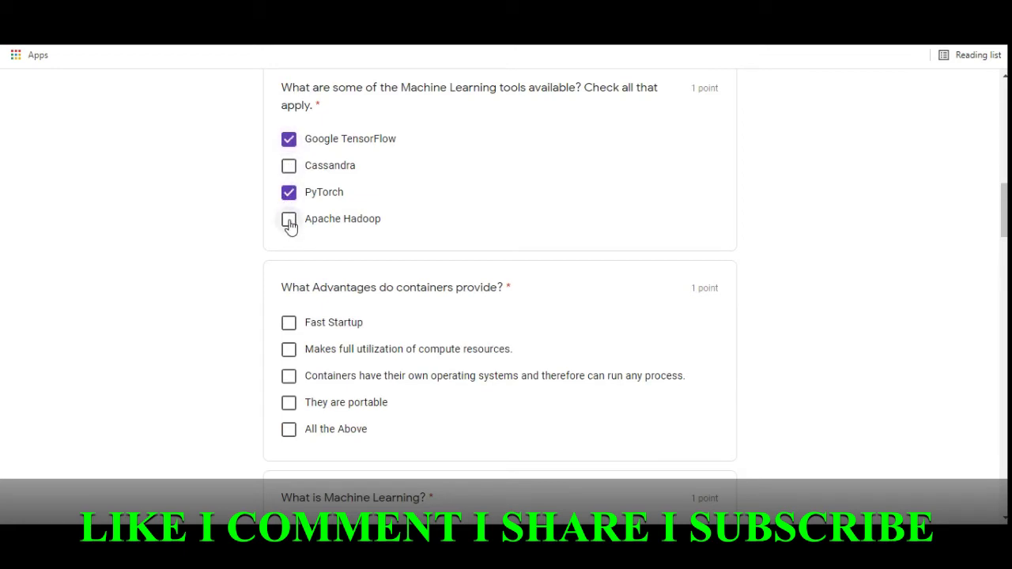
click(288, 222)
click(289, 166)
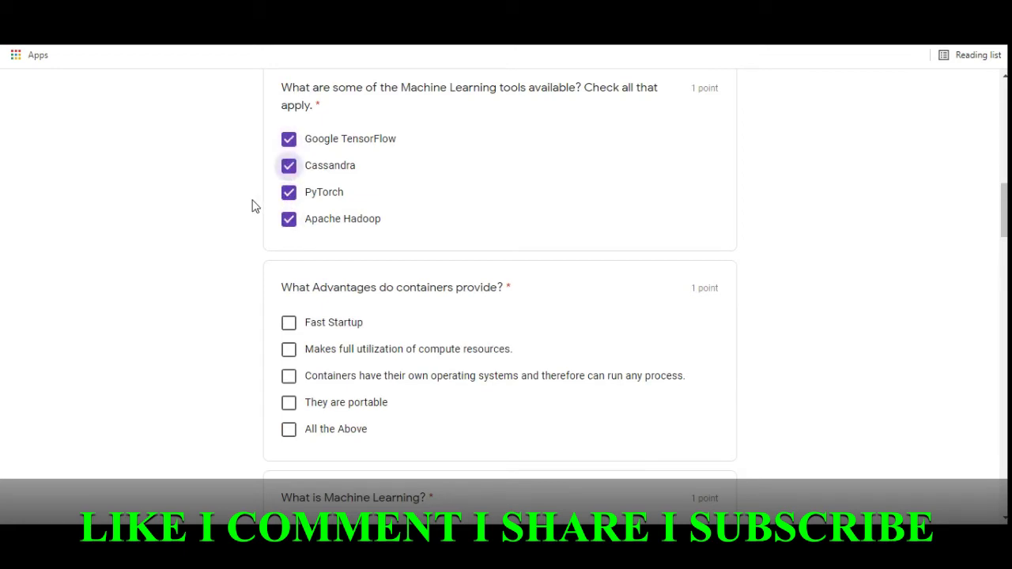
- Check "Fast Startup", "Makes full utilization of compute resources" and "They are portable" as the advantages of containers
scroll(253, 206, down, 3)
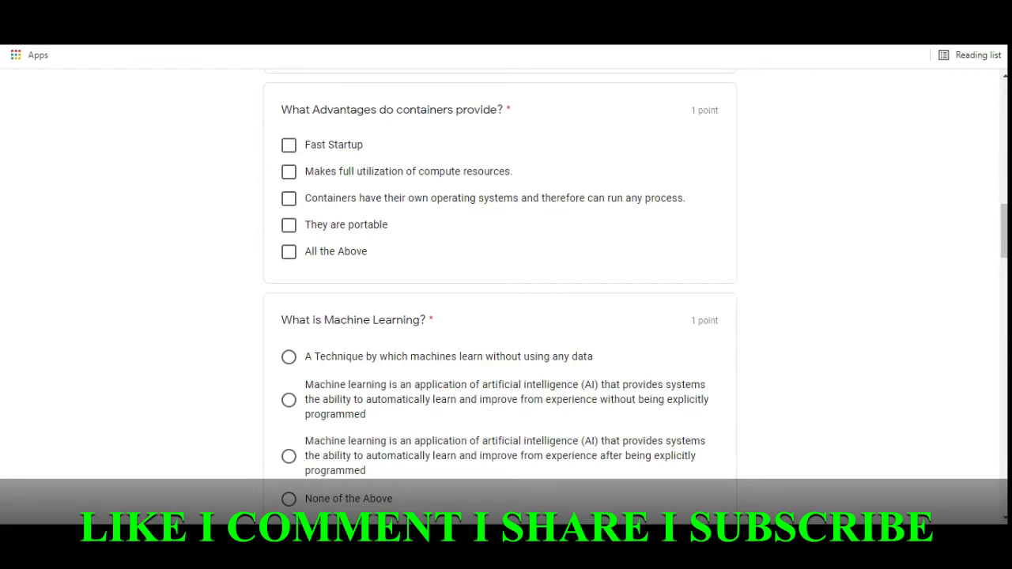
click(286, 147)
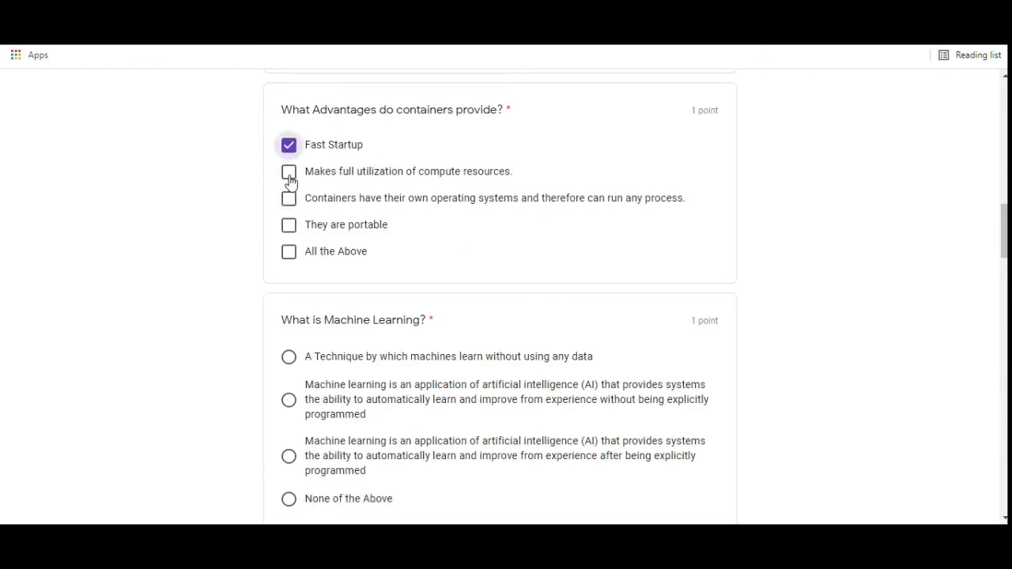
click(290, 231)
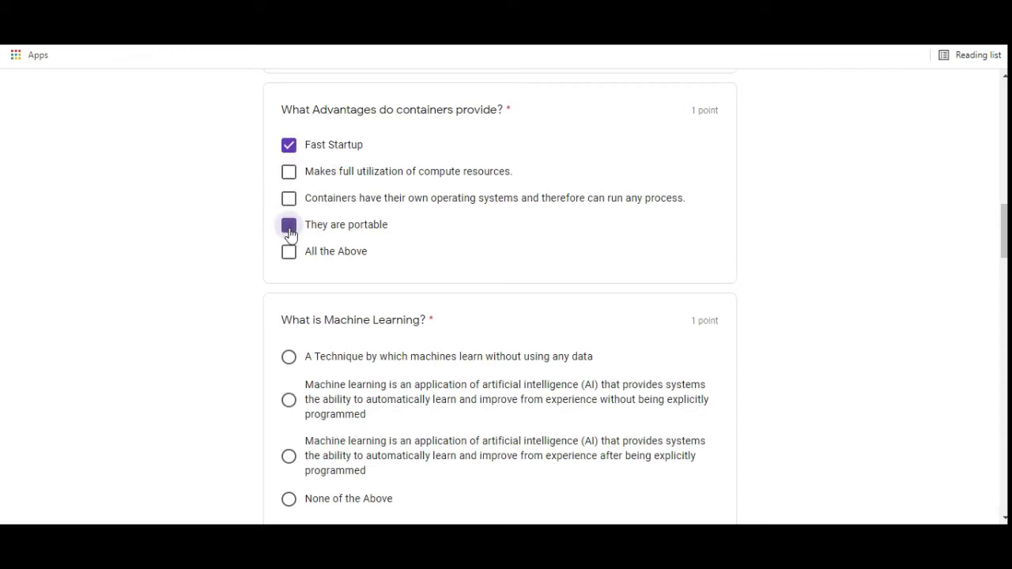
click(289, 175)
- Answer the Machine Learning question with the AI option about learning from experience without being explicitly programmed
scroll(234, 203, down, 2)
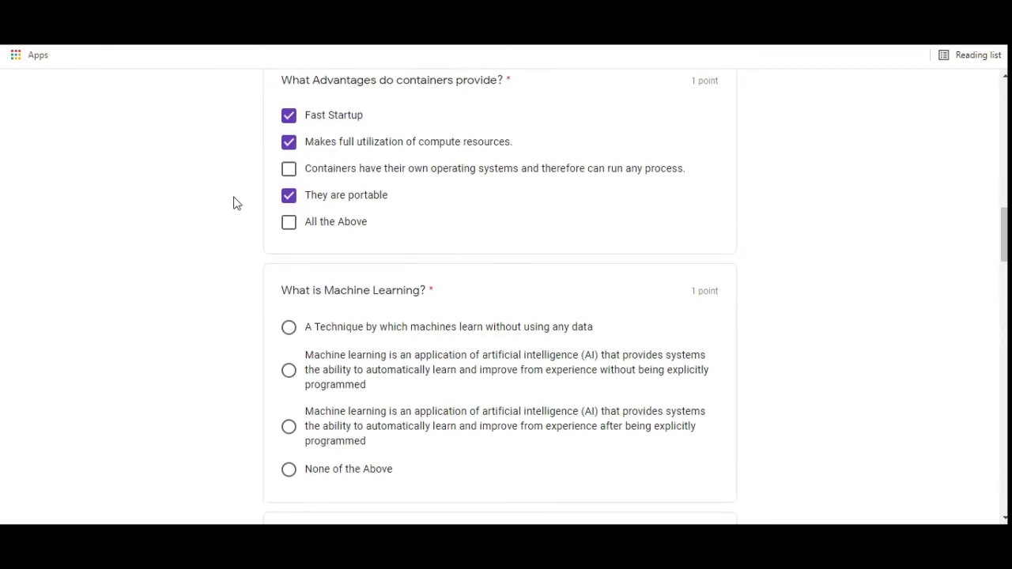
scroll(234, 203, down, 1)
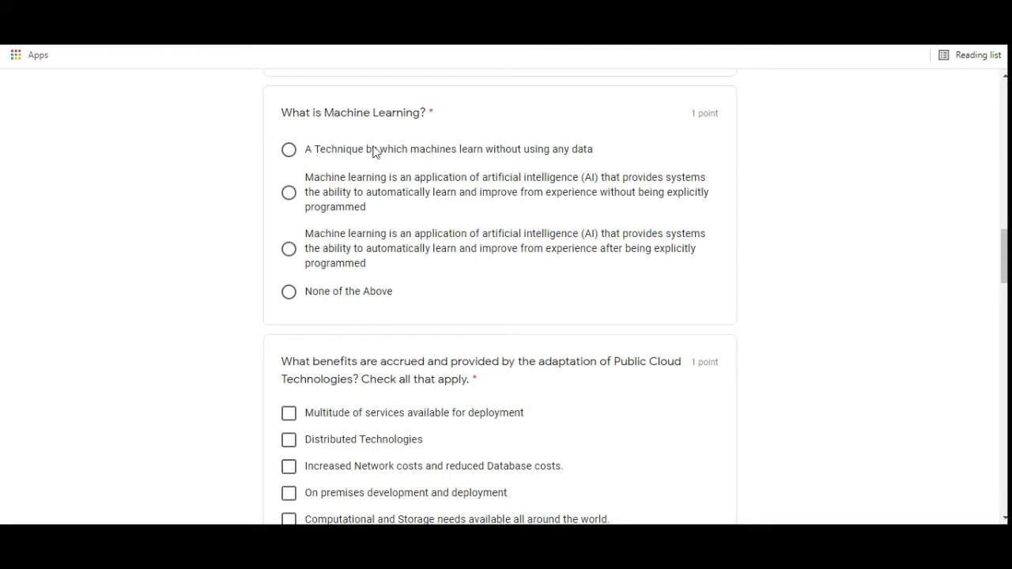
click(289, 201)
- Check all five options, from multitude of services to worldwide computation and storage, as benefits of adopting Public Cloud Technologies
scroll(249, 207, down, 3)
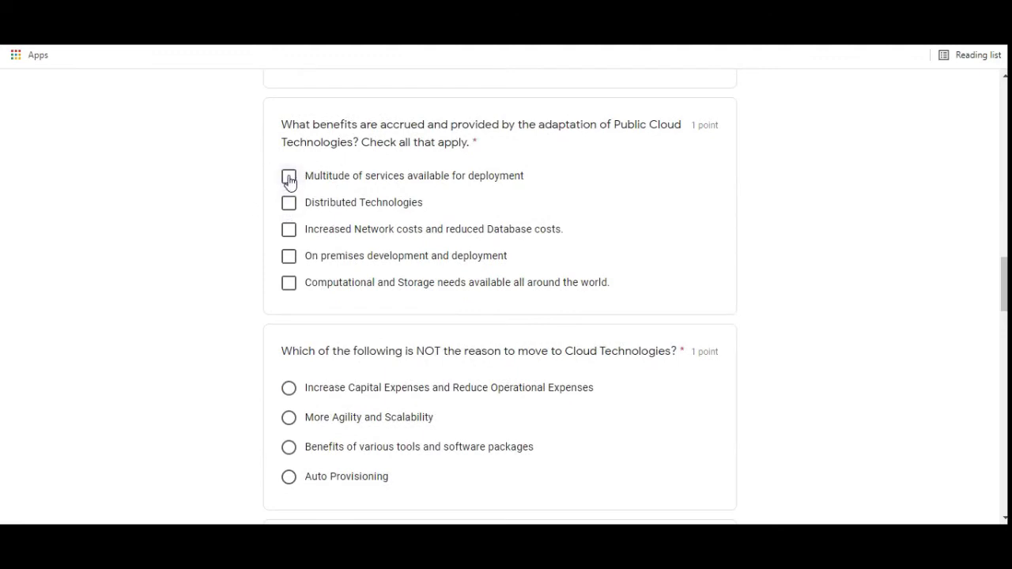
click(288, 178)
click(288, 203)
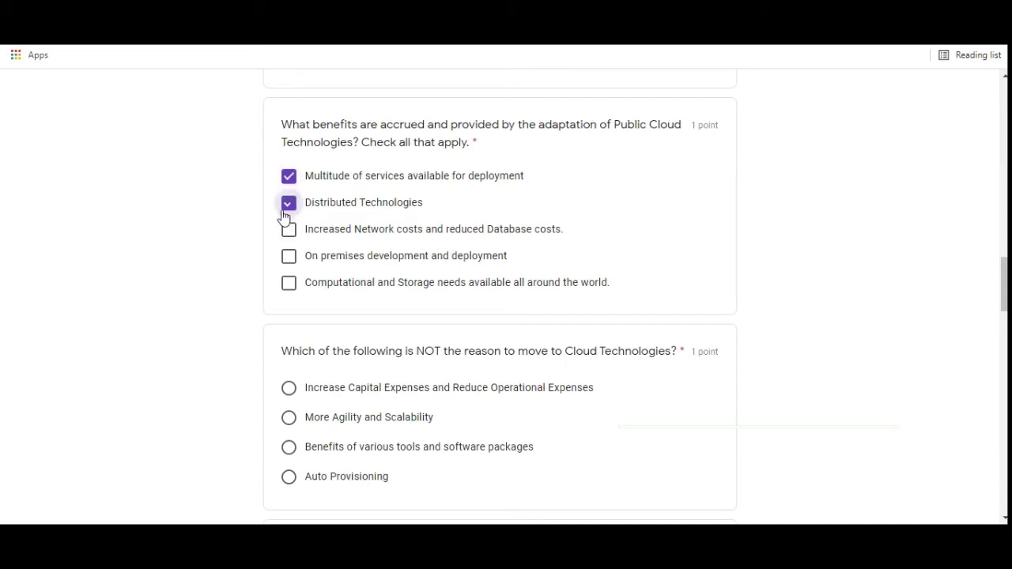
click(289, 233)
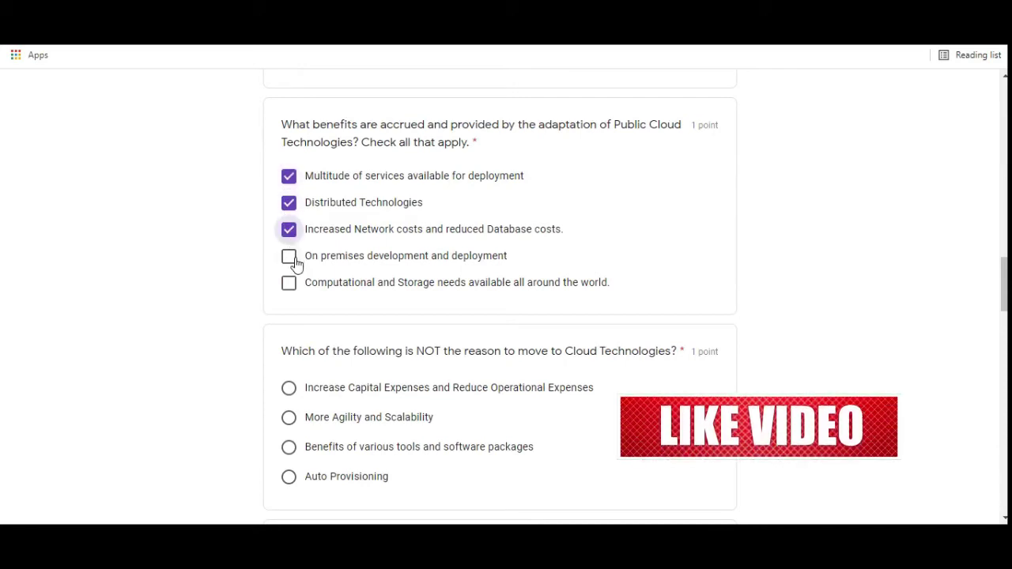
click(289, 258)
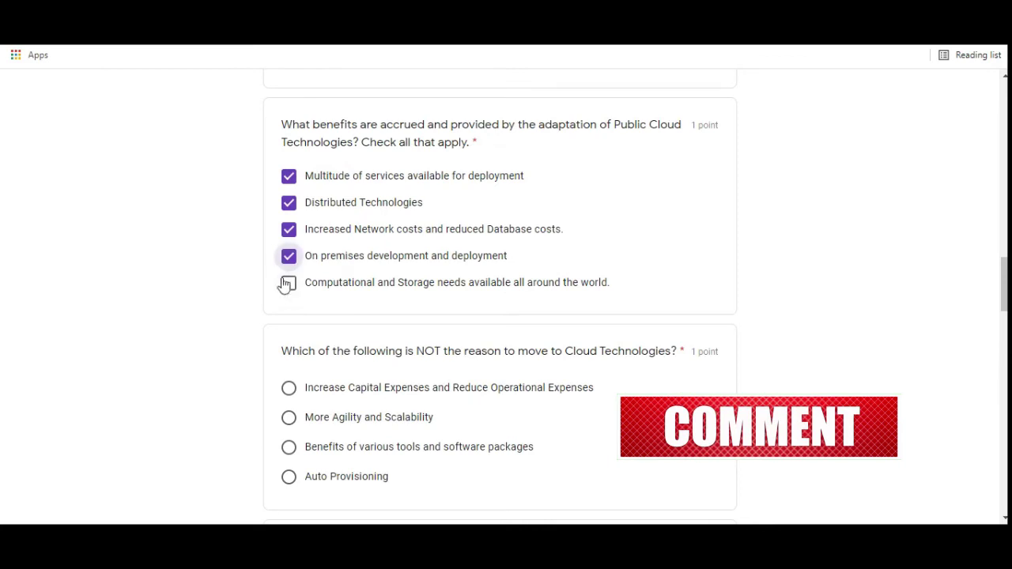
click(289, 287)
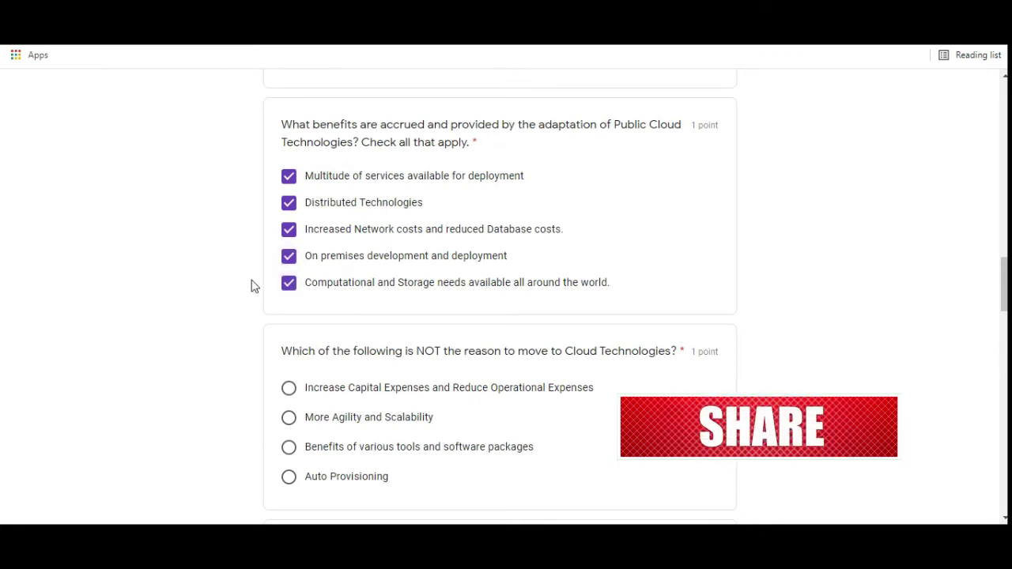
- Choose "Increase Capital Expenses and Reduce Operational Expenses" as the non-reason for moving to cloud, and define a VM as a virtual environment
scroll(253, 286, down, 3)
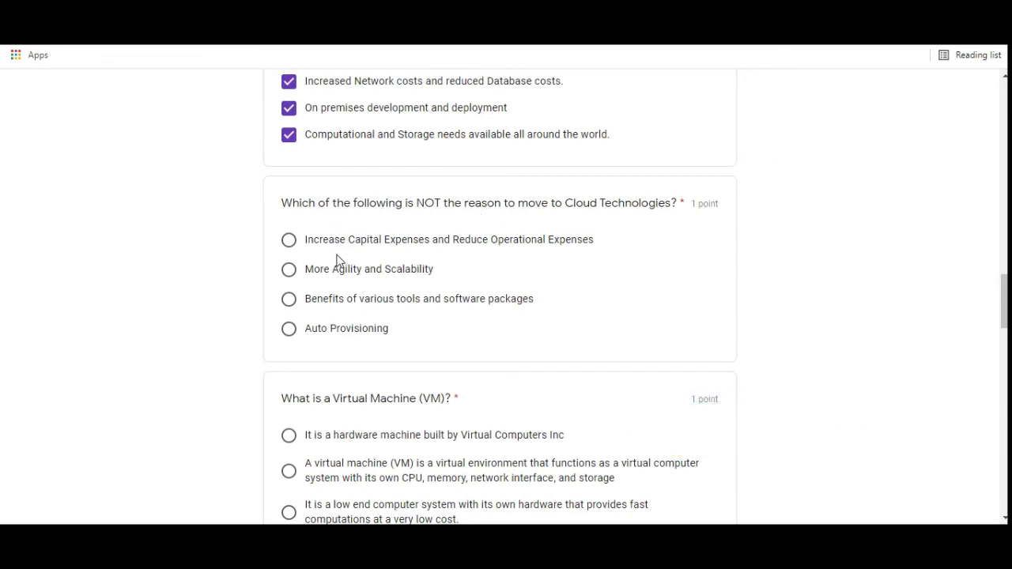
click(288, 241)
scroll(249, 262, down, 2)
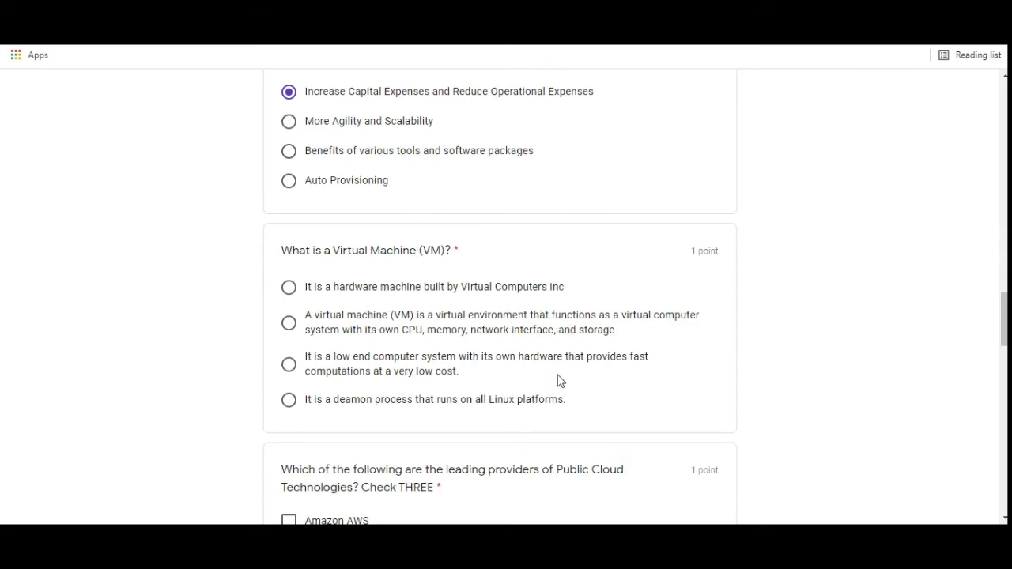
click(292, 325)
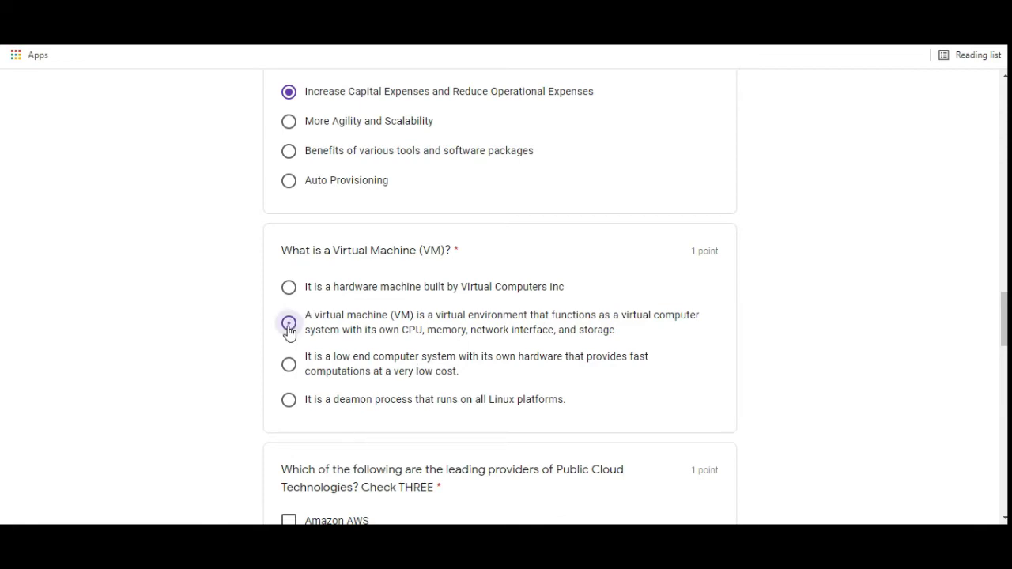
- Check Amazon AWS, Google Cloud and Microsoft as the three leading providers of Public Cloud Technologies
scroll(223, 351, down, 3)
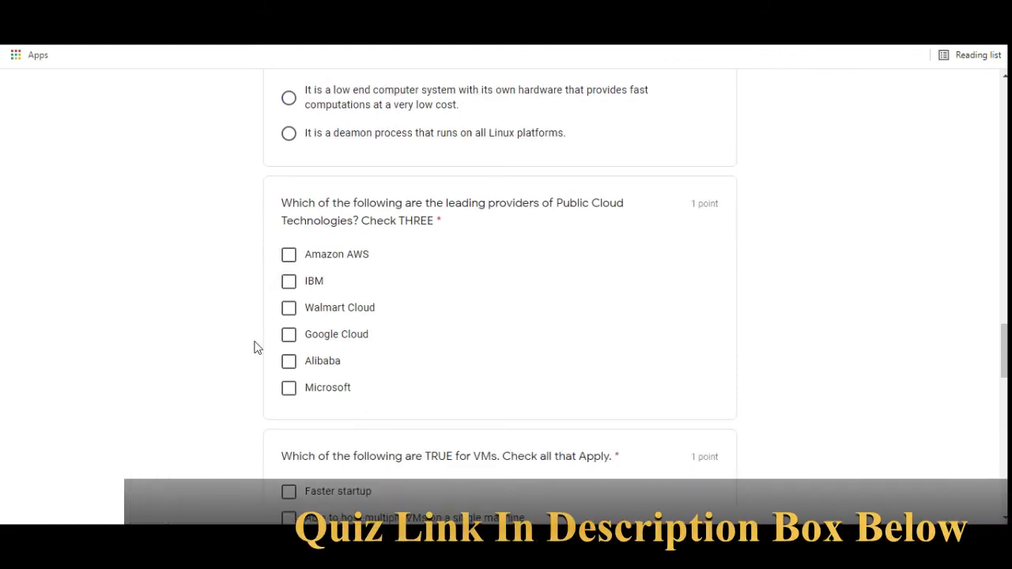
click(288, 256)
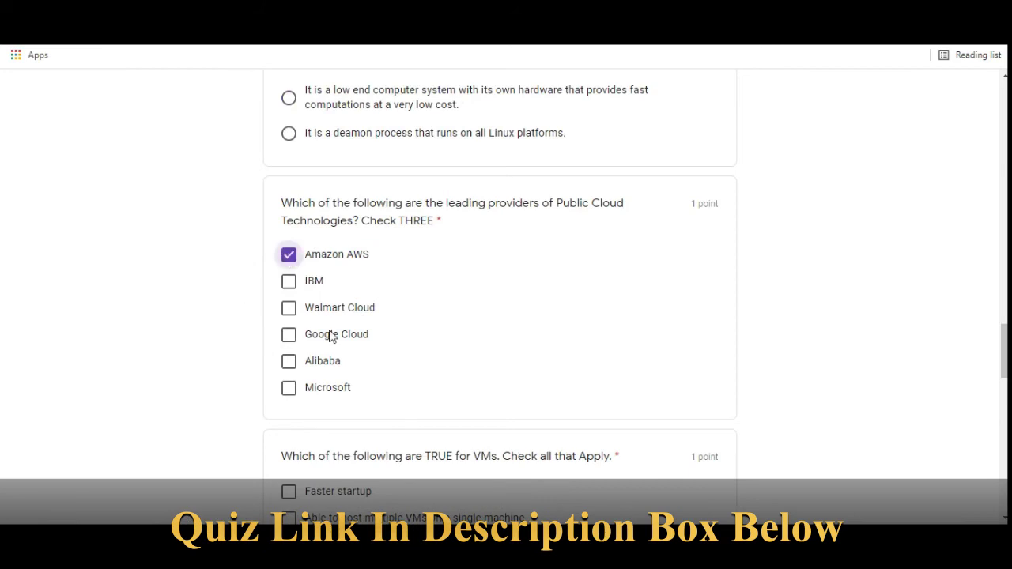
click(289, 335)
click(288, 391)
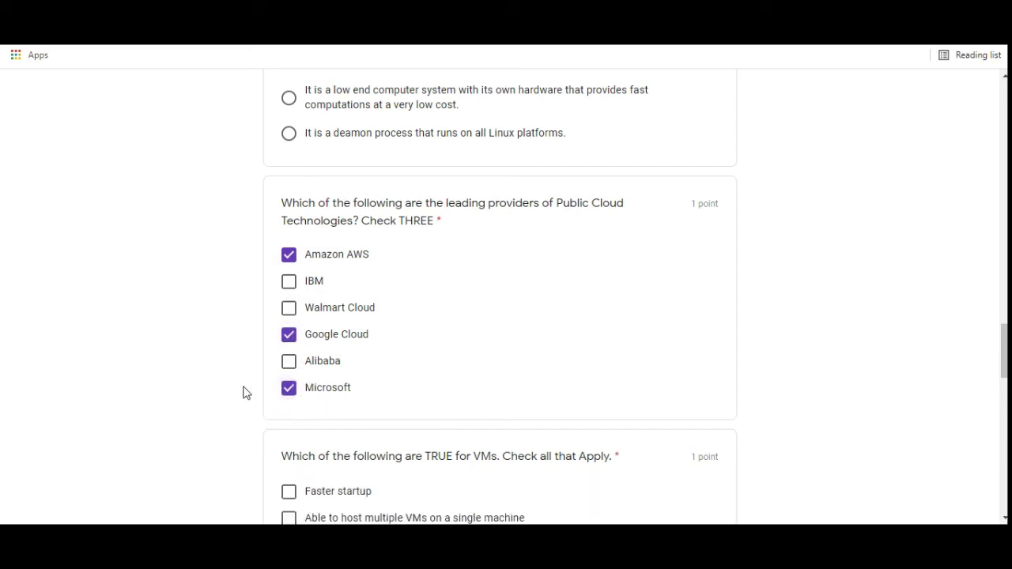
- Check all five options, including "Faster startup" and "None of the Above", for the question on what is TRUE for VMs
scroll(245, 393, down, 3)
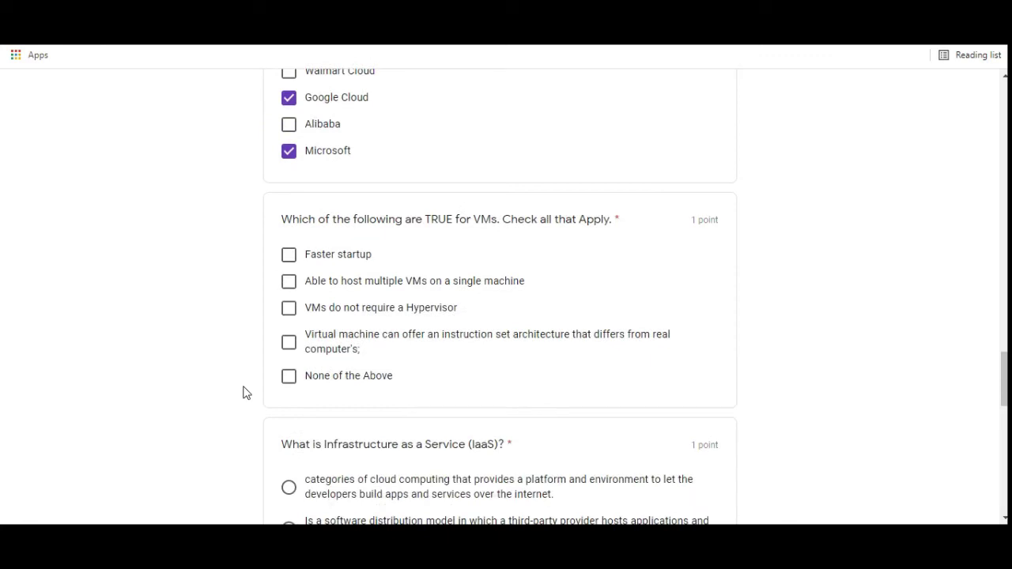
scroll(245, 393, down, 1)
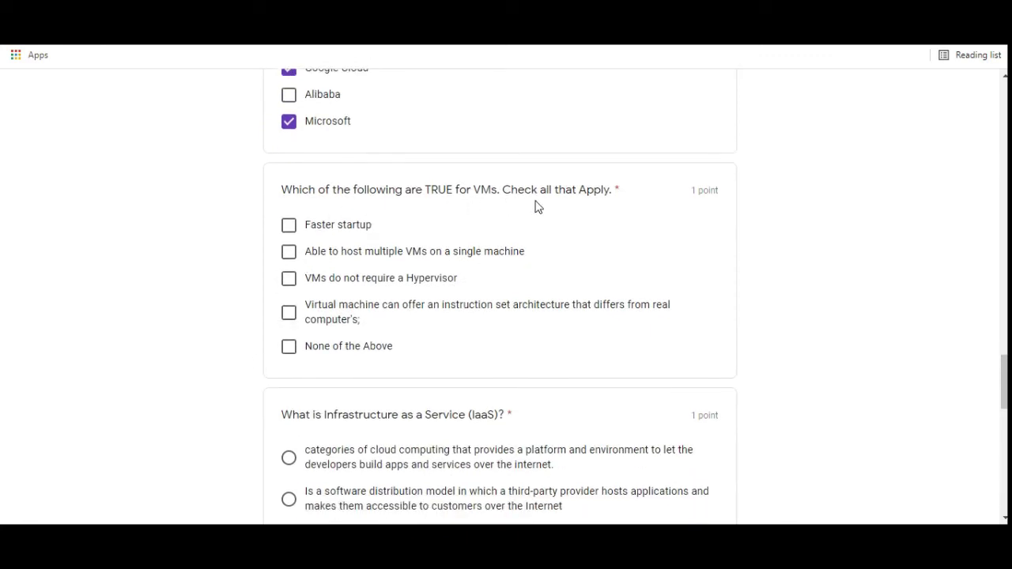
click(289, 252)
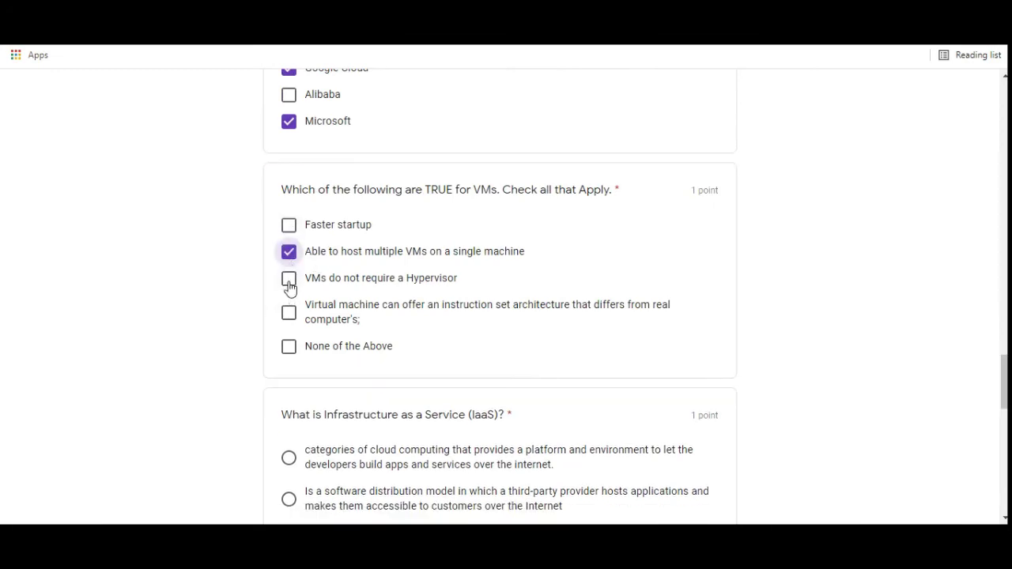
click(289, 314)
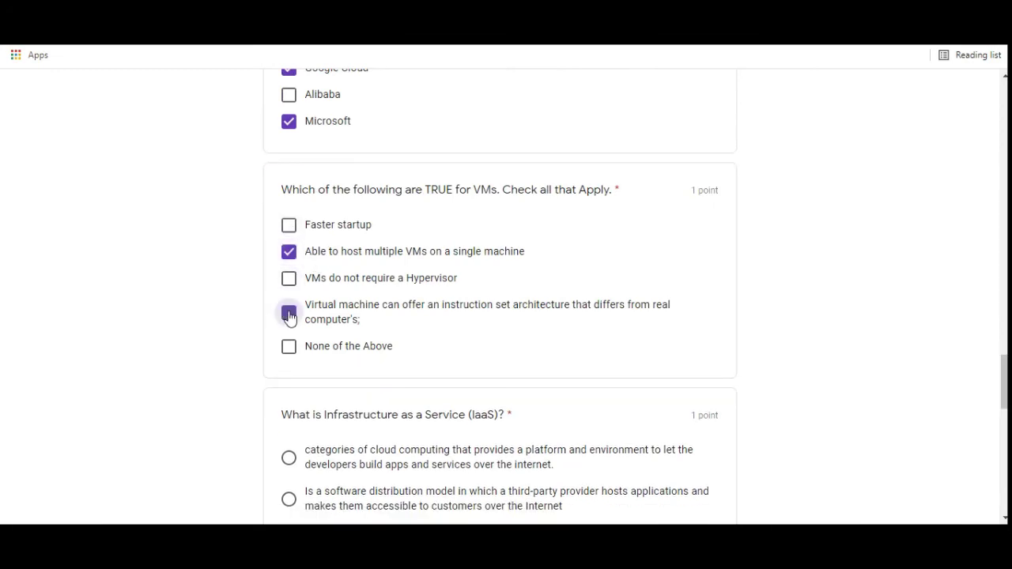
click(289, 279)
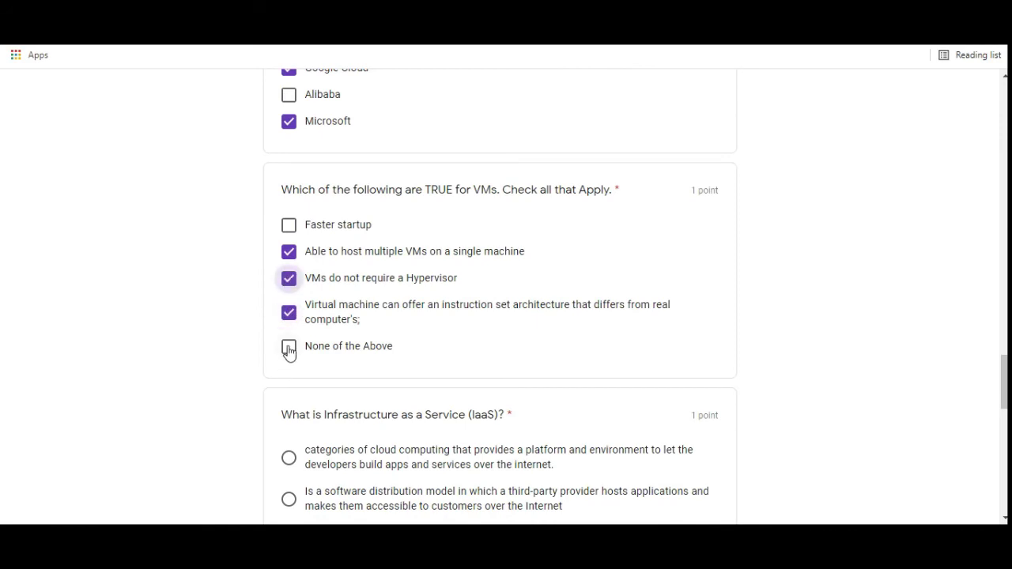
click(289, 349)
click(290, 227)
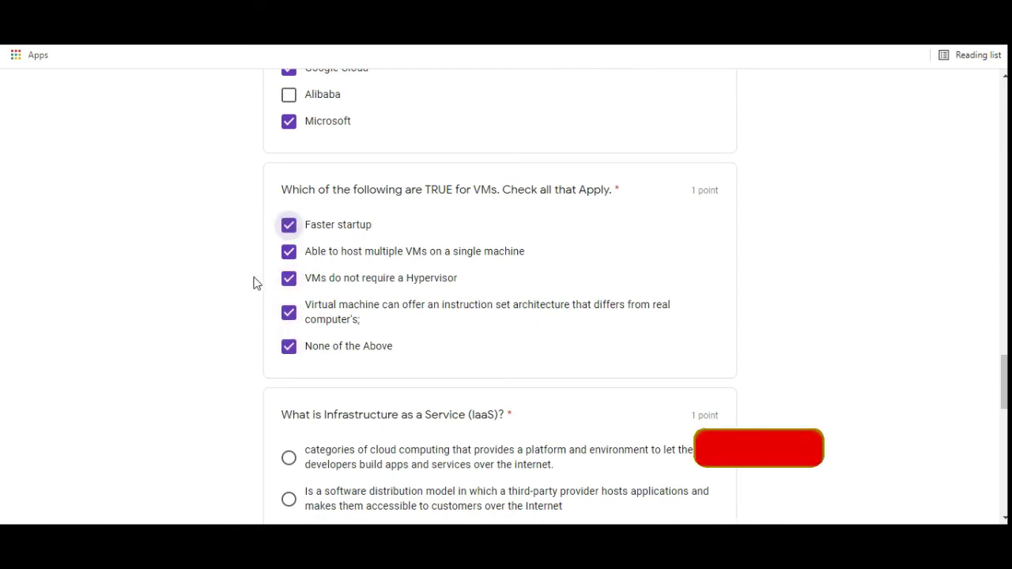
- Answer the Infrastructure as a Service (IaaS) question with the software distribution model in which a third-party provider hosts applications
scroll(254, 278, down, 3)
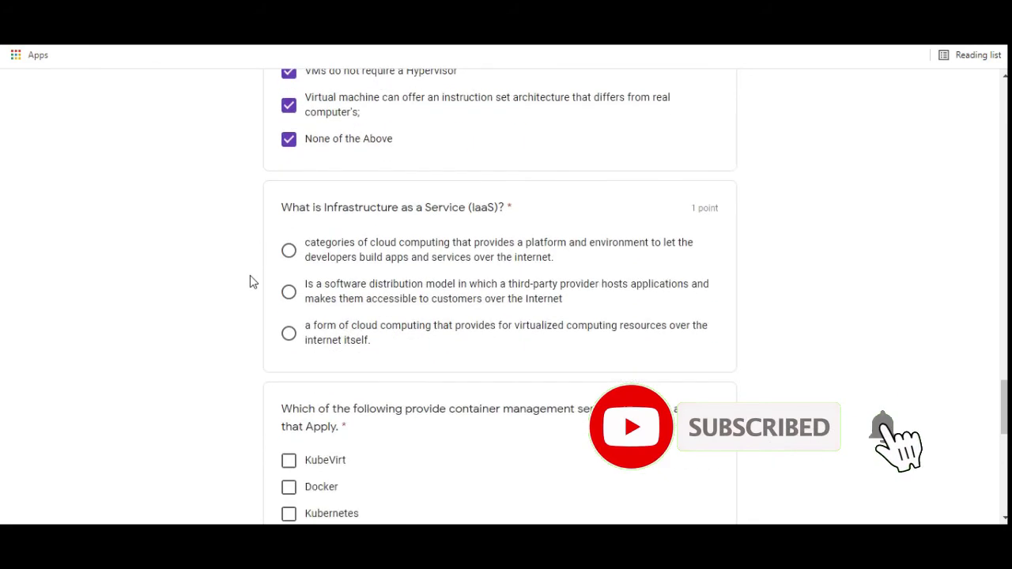
scroll(250, 277, down, 2)
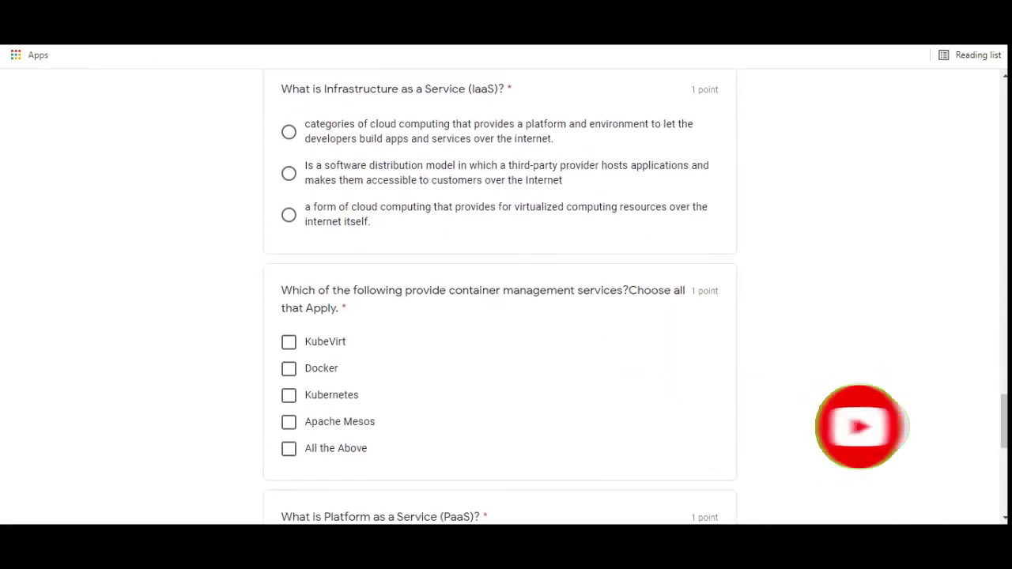
click(290, 132)
click(289, 174)
- Check Docker and Apache Mesos as container management services, and define Platform as a Service (PaaS) as the third-party-hosted software distribution model
scroll(208, 211, down, 2)
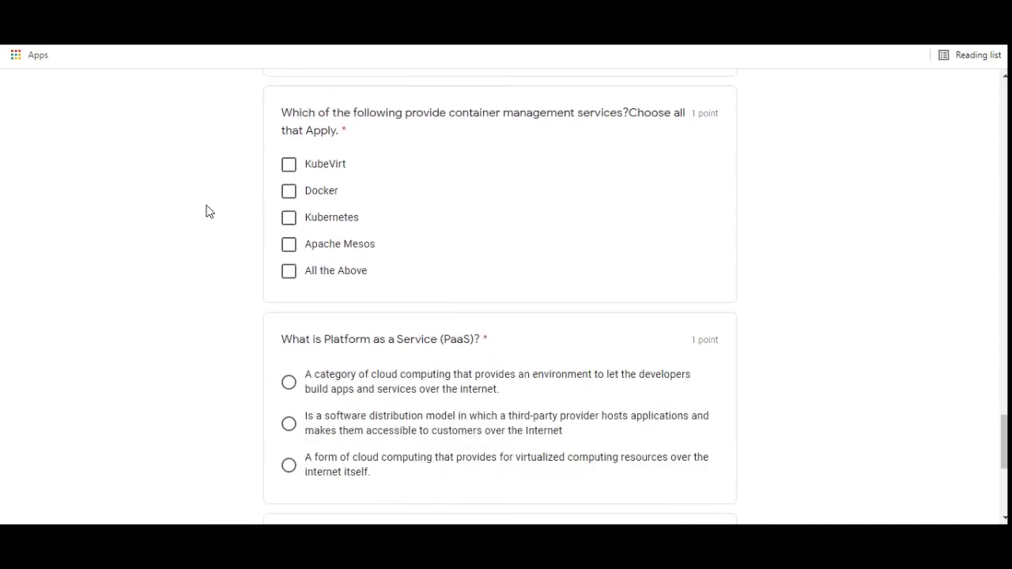
click(286, 193)
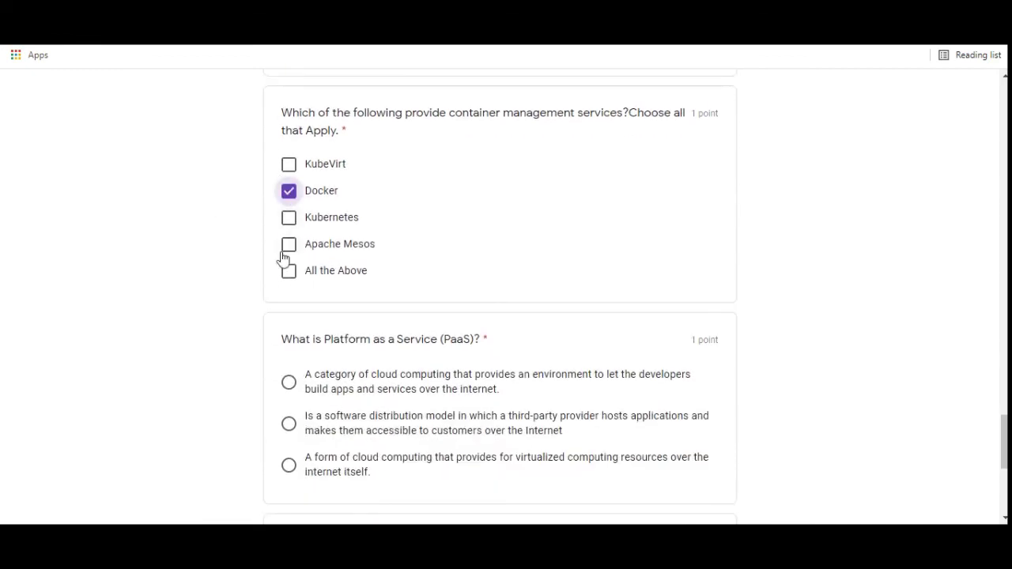
click(288, 245)
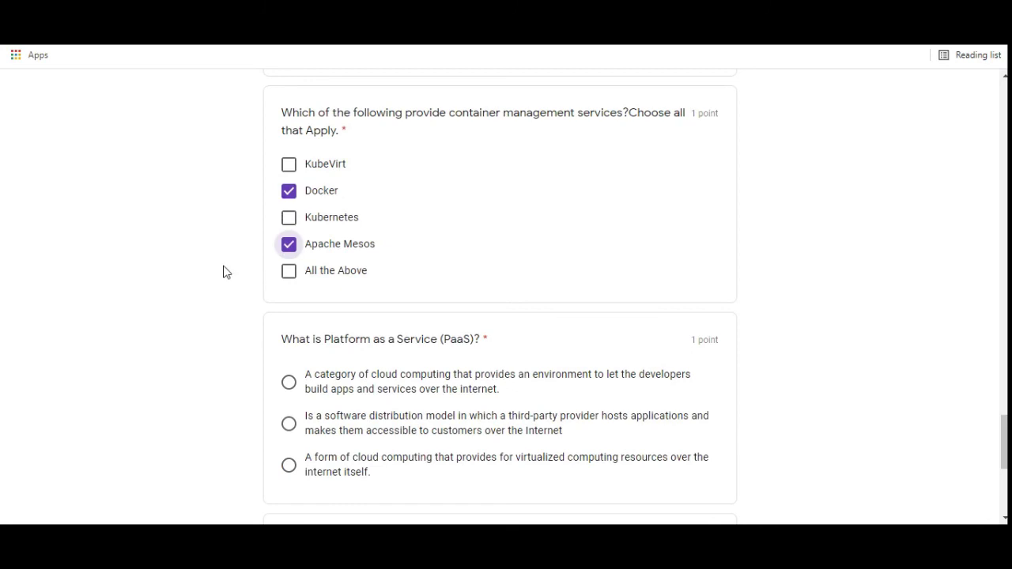
scroll(225, 272, down, 3)
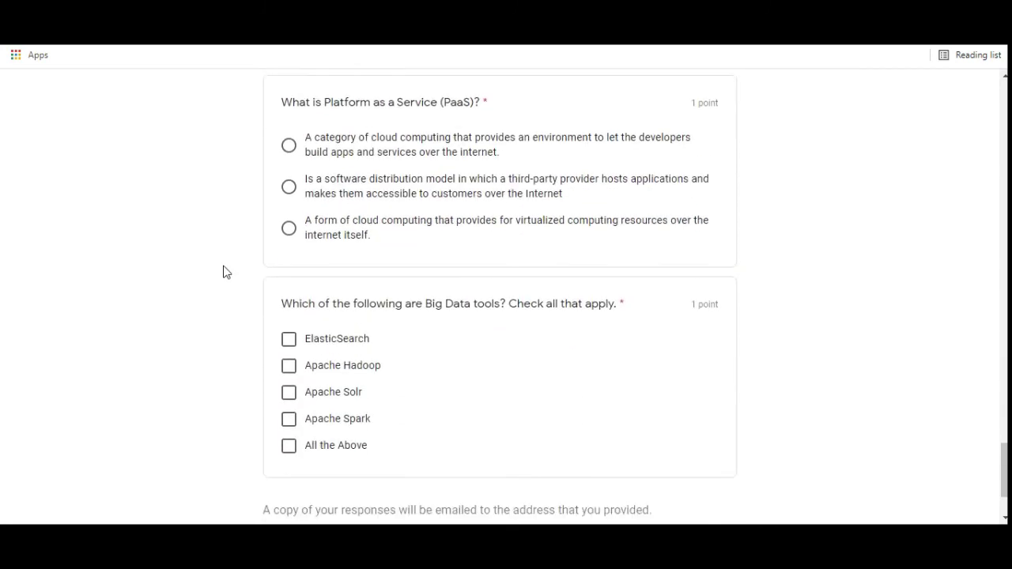
click(289, 187)
- Check ElasticSearch, Apache Hadoop, Apache Solr, Apache Spark and "All the Above" for the question on Big Data tools
scroll(212, 264, down, 1)
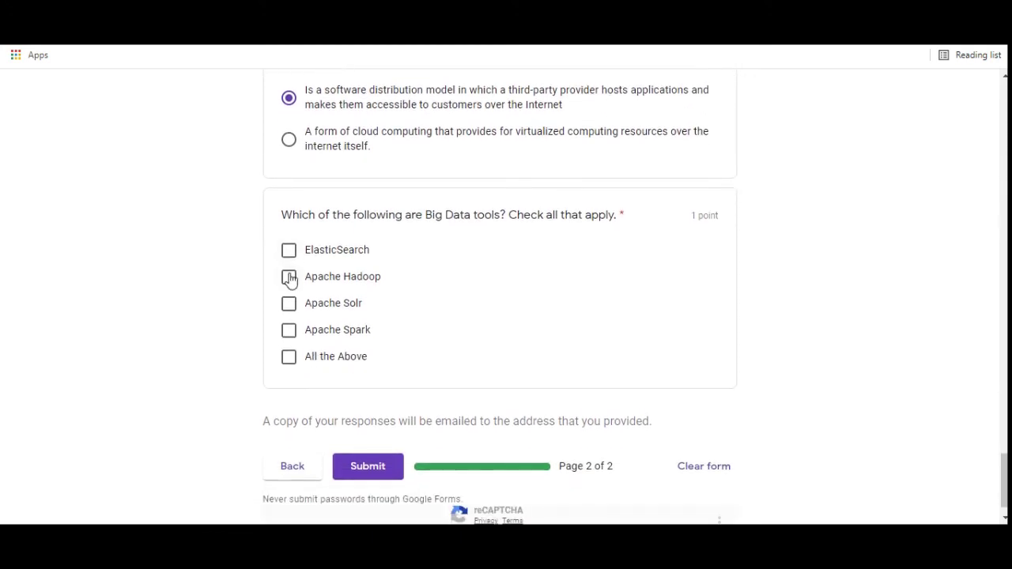
click(289, 331)
click(289, 278)
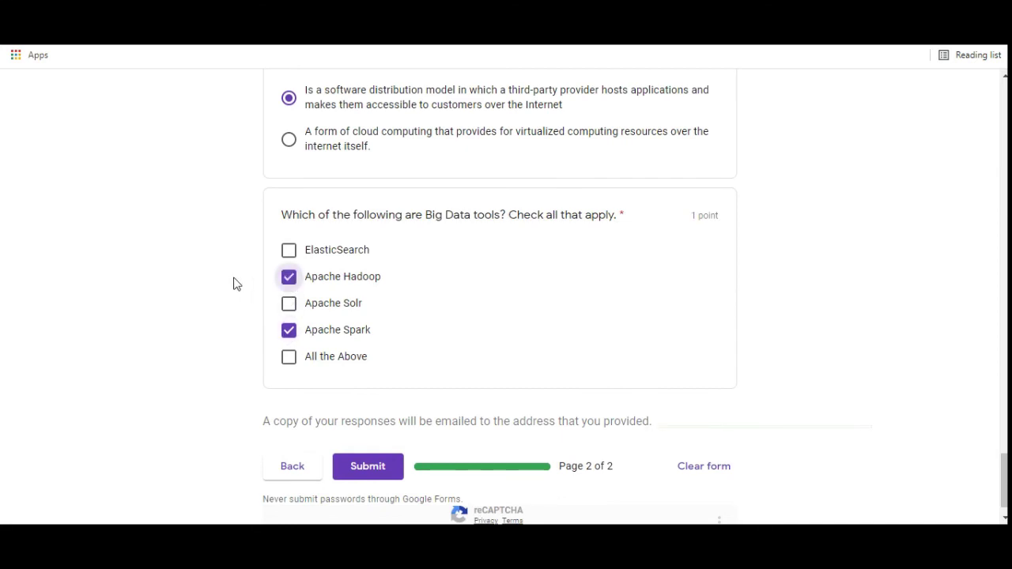
click(287, 304)
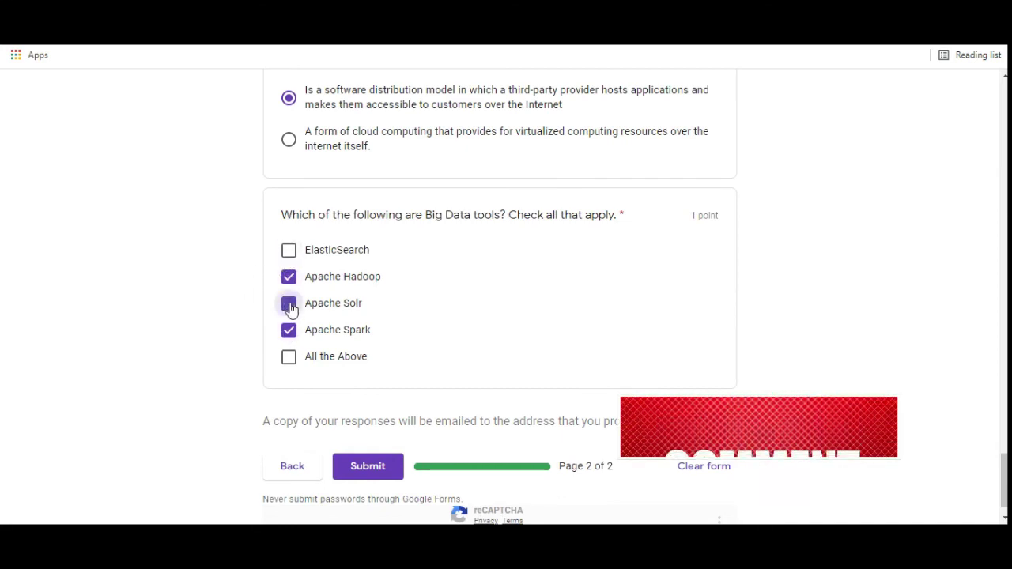
click(290, 251)
click(289, 360)
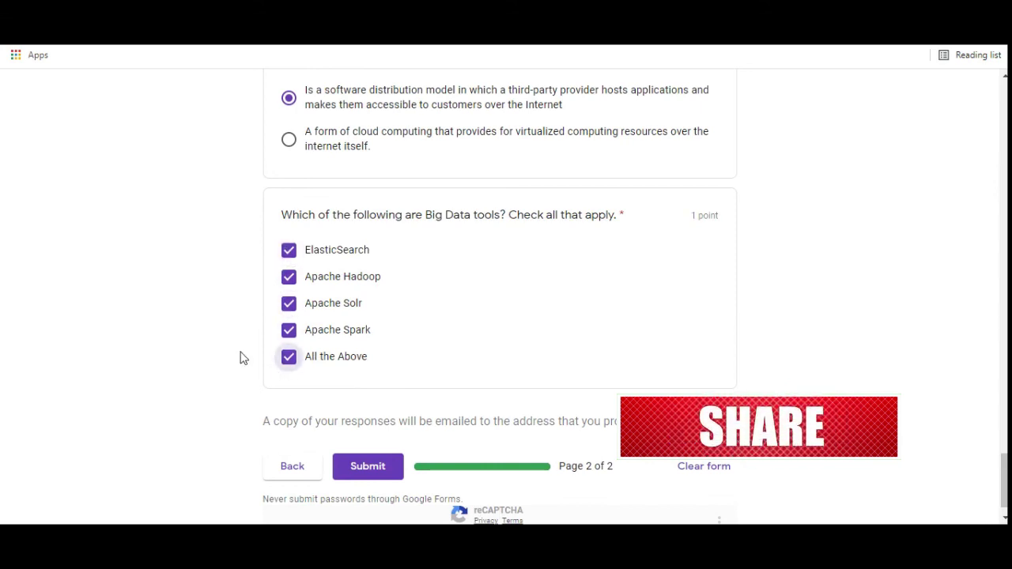